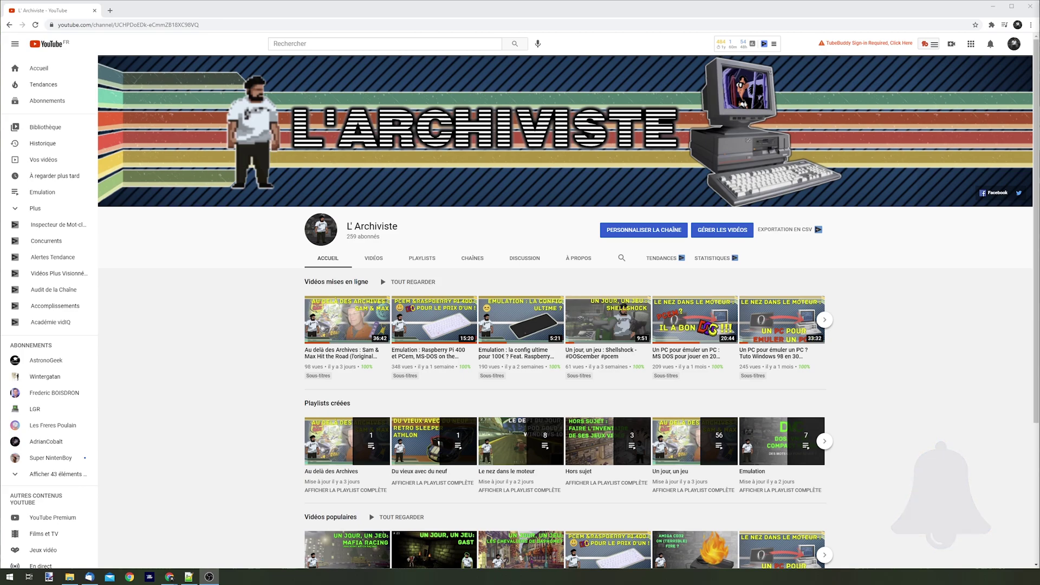
Step: Minimize the browser and open the pimiga1.4.img file on the desktop with Raspberry Pi Imager
{"action": "key", "text": "alt+Tab"}
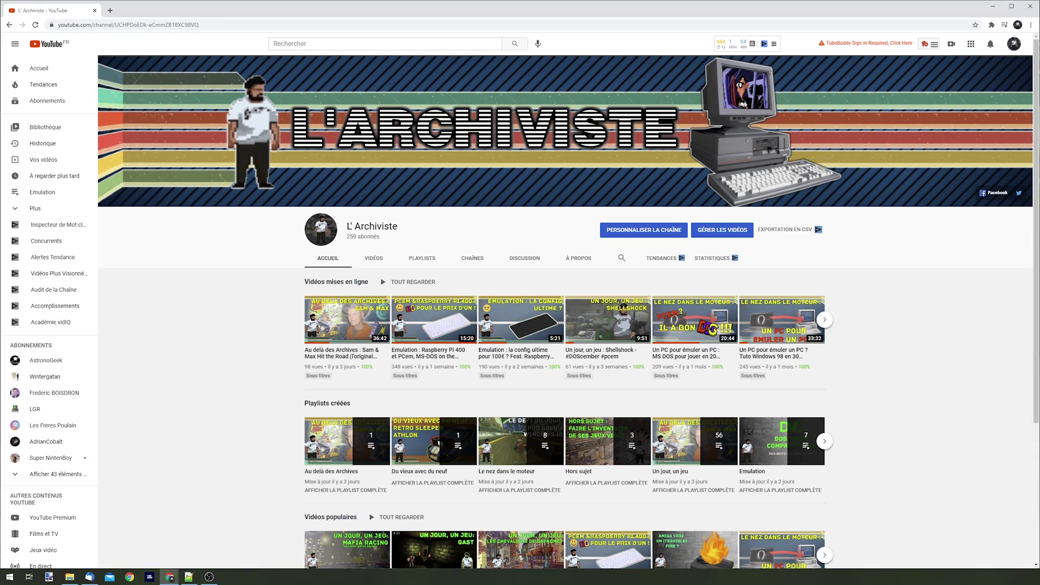
{"action": "left_click", "coordinate": [993, 8]}
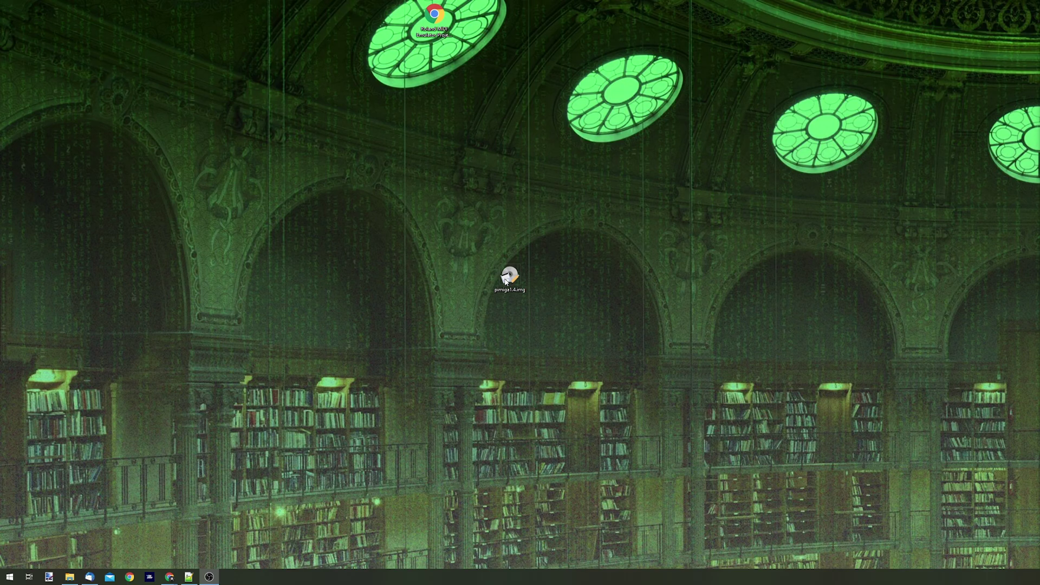
{"action": "right_click", "coordinate": [505, 279]}
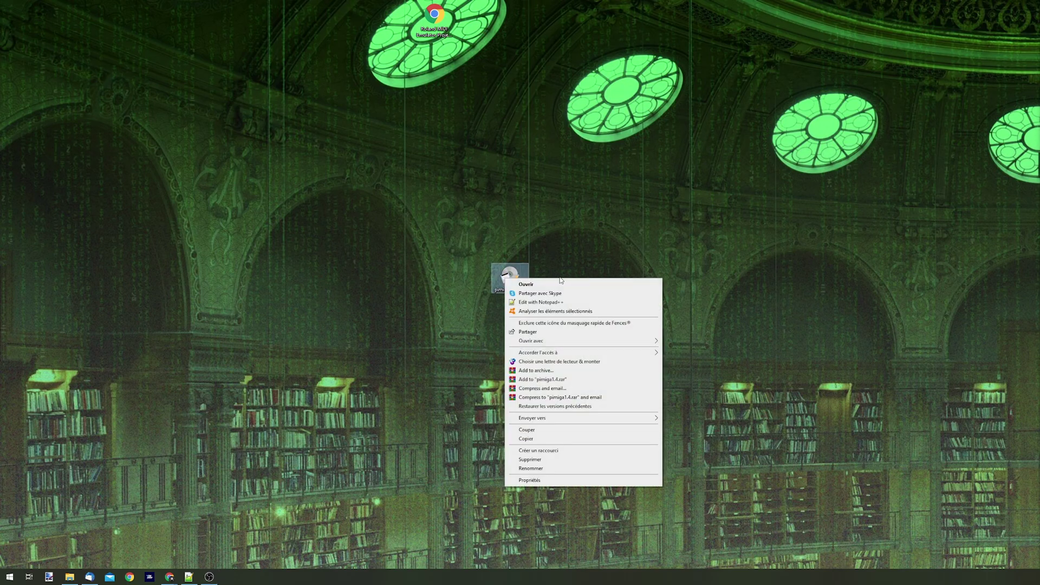
{"action": "mouse_move", "coordinate": [584, 340]}
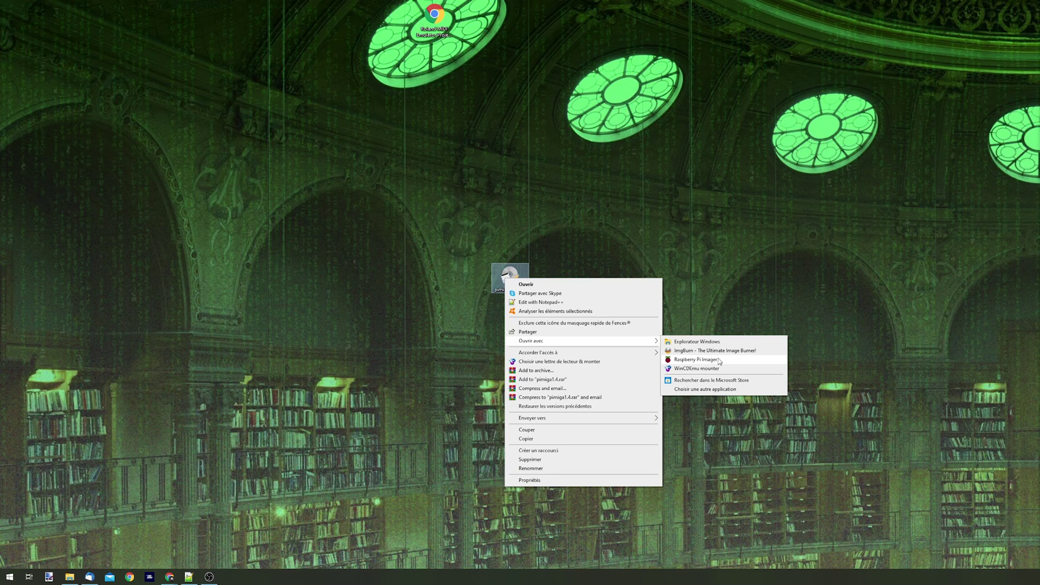
{"action": "left_click", "coordinate": [711, 359]}
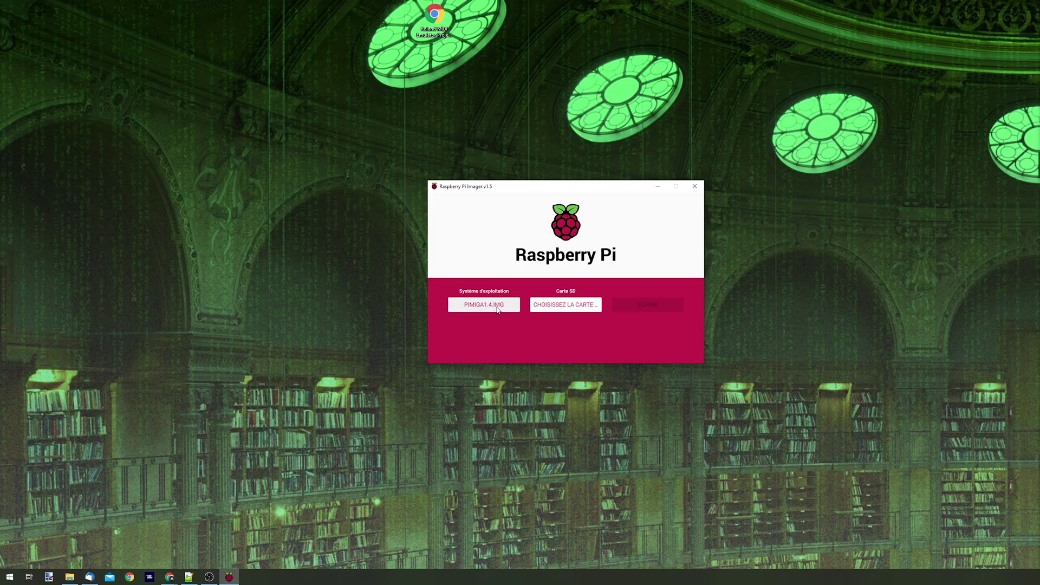
Step: Write the image to the Genesys SD USB3 Reader card (127.9 GB), agreeing to erase its data
{"action": "left_click", "coordinate": [565, 305]}
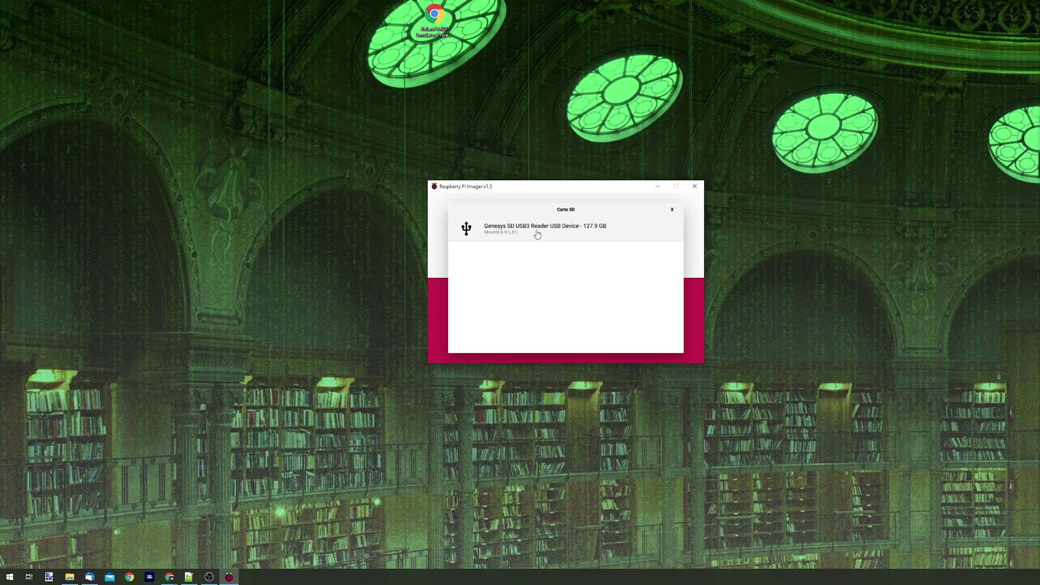
{"action": "left_click", "coordinate": [577, 232]}
{"action": "left_click", "coordinate": [648, 305]}
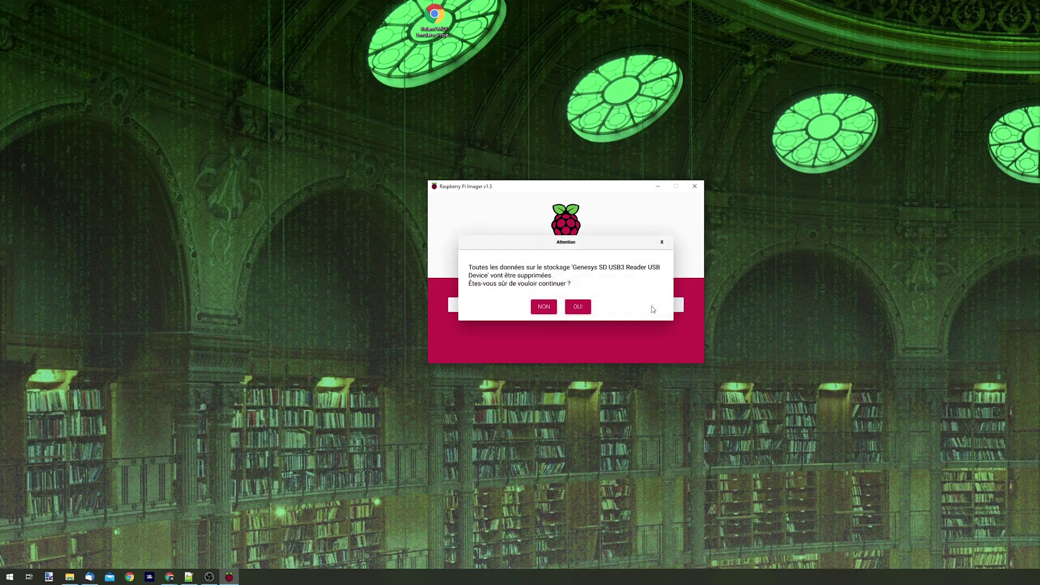
{"action": "left_click", "coordinate": [587, 308]}
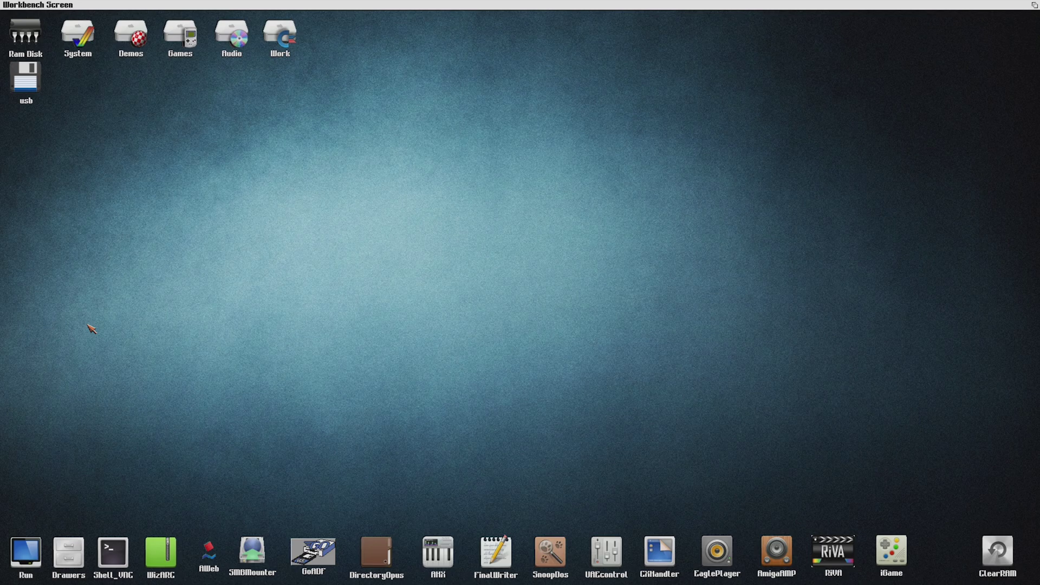
Step: Quit the Amiga emulator to the Raspbian console and log in as pi with the account password
{"action": "key", "text": "F12"}
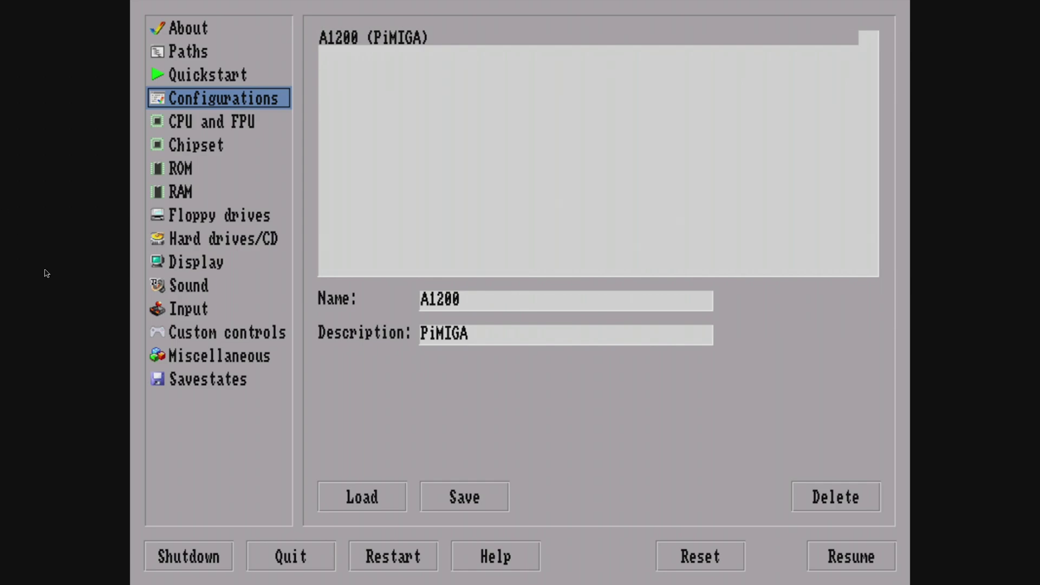
{"action": "left_click", "coordinate": [296, 566]}
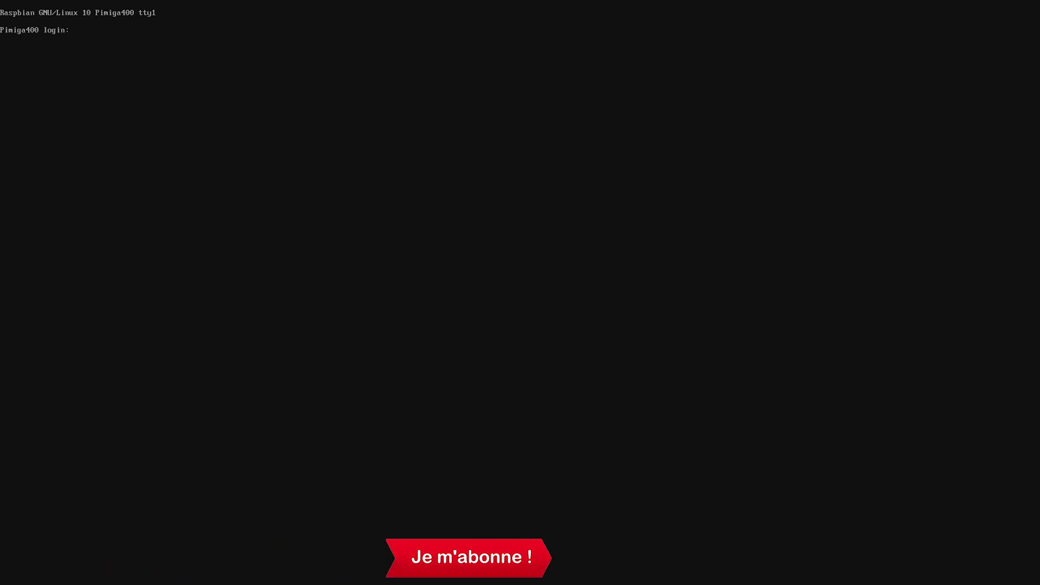
{"action": "type", "text": "pi"}
{"action": "key", "text": "Return"}
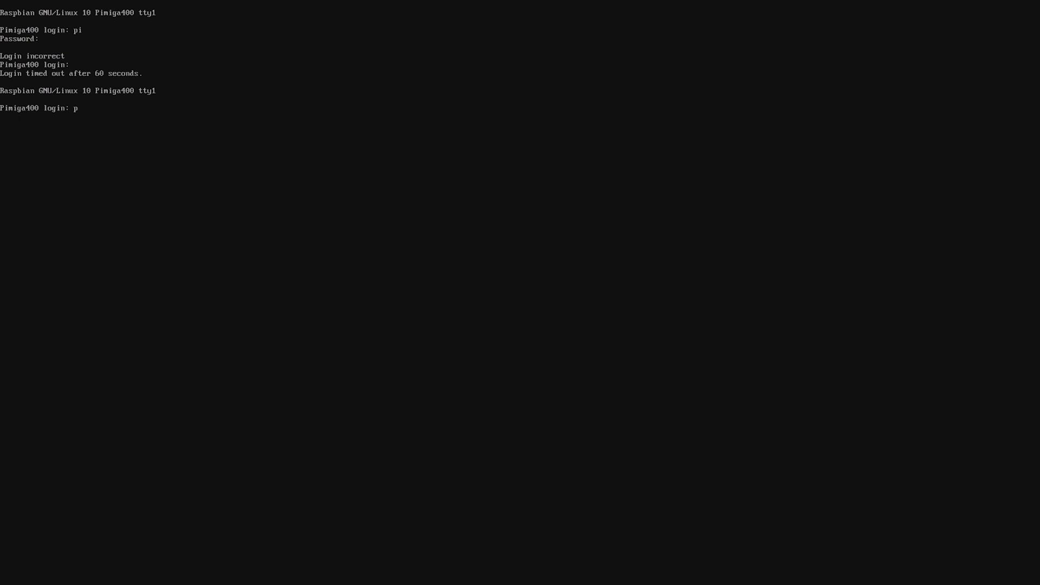
{"action": "key", "text": "Return"}
{"action": "key", "text": "Return"}
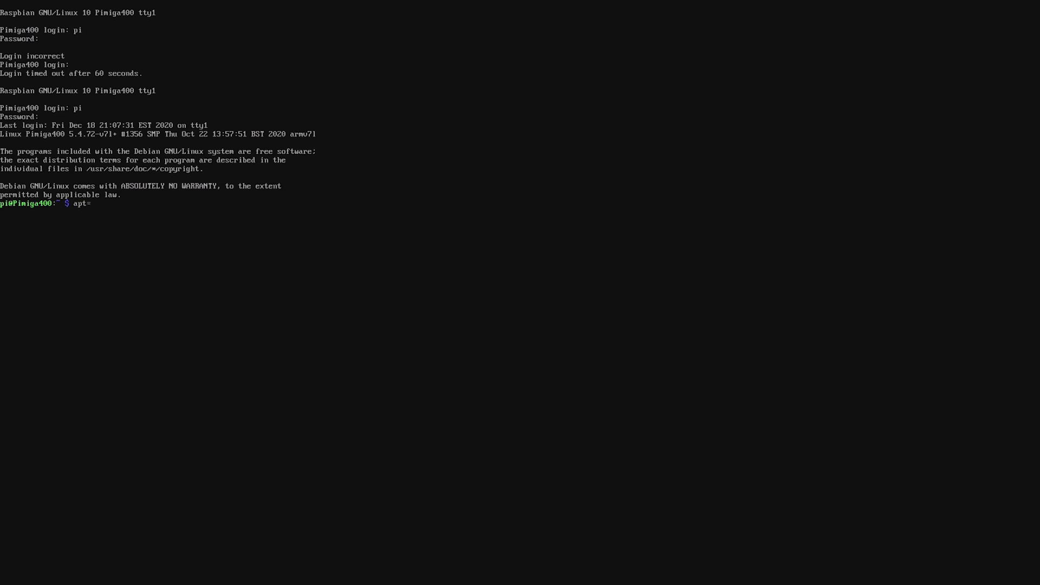
Step: Refresh the package lists with apt-get update, running it with sudo rights
{"action": "type", "text": "get update"}
{"action": "key", "text": "Return"}
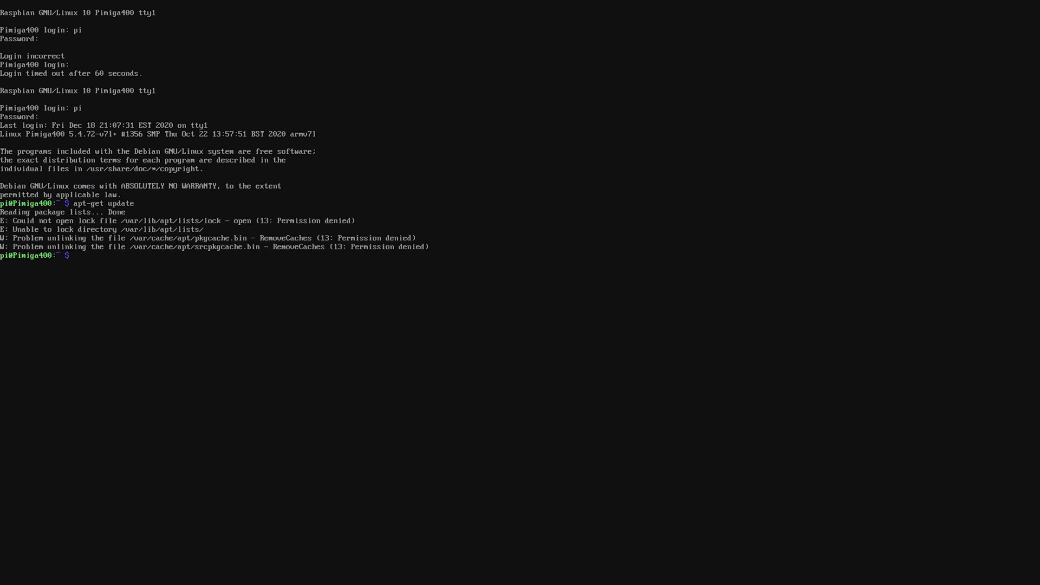
{"action": "type", "text": "sudo apt-get updta"}
{"action": "key", "text": "BackSpace"}
{"action": "key", "text": "BackSpace"}
{"action": "type", "text": "ate"}
{"action": "key", "text": "Return"}
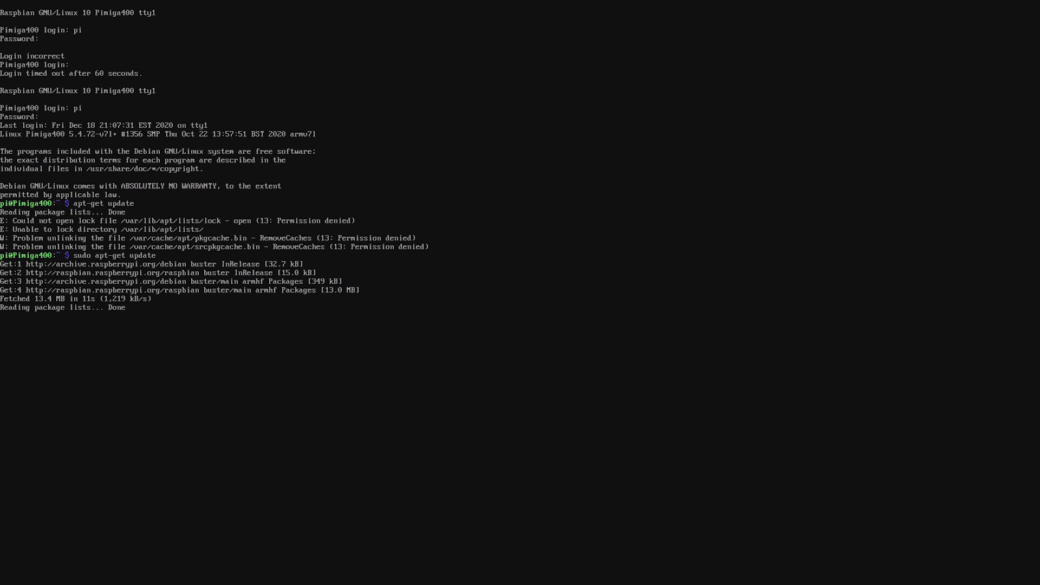
Step: Upgrade the installed packages with sudo apt-get upgrade and agree to continue
{"action": "key", "text": "Up"}
{"action": "key", "text": "BackSpace"}
{"action": "key", "text": "BackSpace"}
{"action": "key", "text": "BackSpace"}
{"action": "type", "text": "grade"}
{"action": "key", "text": "Return"}
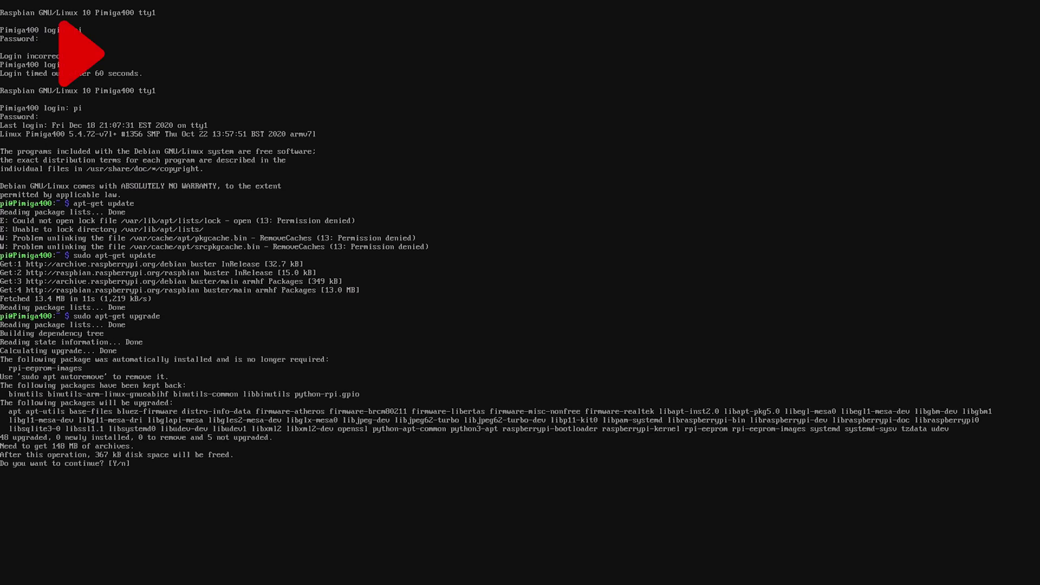
{"action": "key", "text": "Return"}
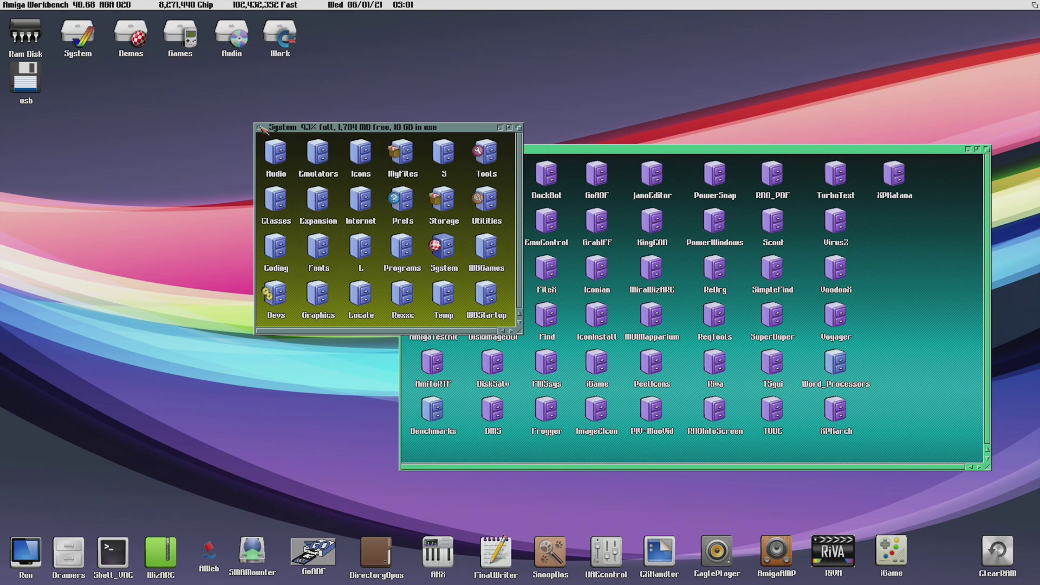
Step: Open the AIBB drawer inside Benchmarks, enlarge its window and launch AIBB67
{"action": "double_click", "coordinate": [435, 417]}
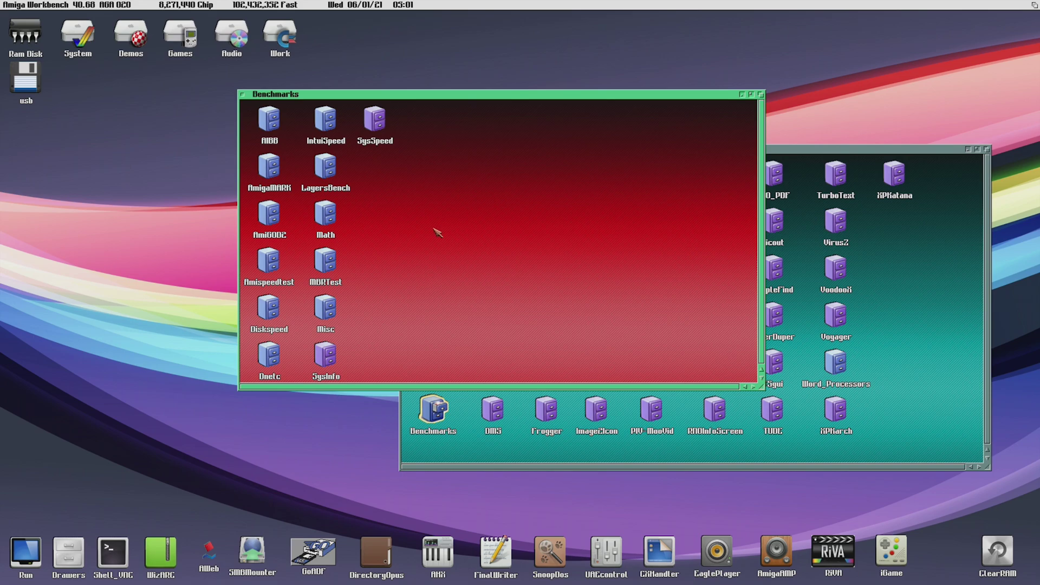
{"action": "double_click", "coordinate": [263, 117]}
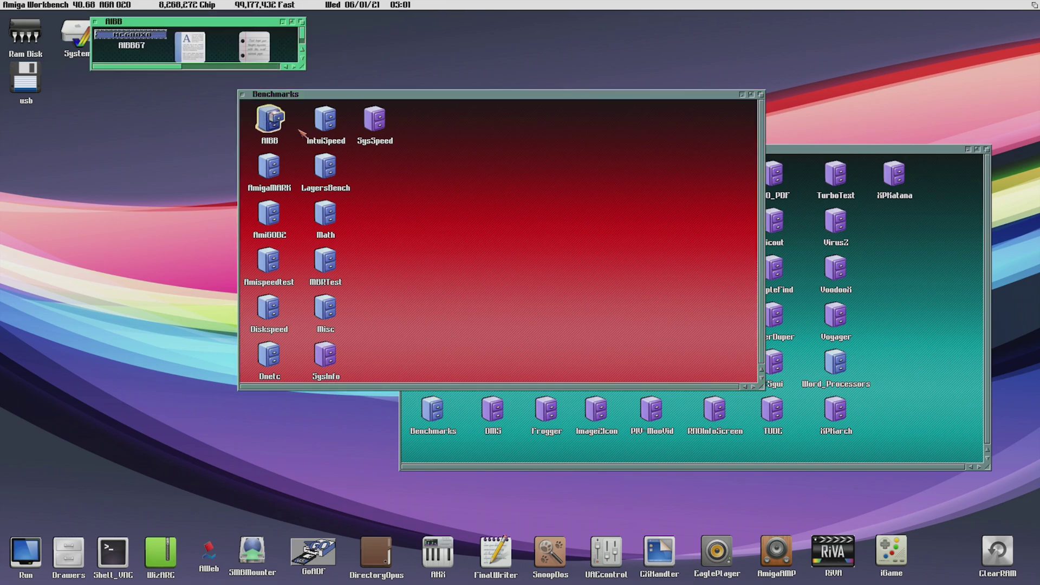
{"action": "left_click_drag", "start_coordinate": [304, 68], "coordinate": [444, 187]}
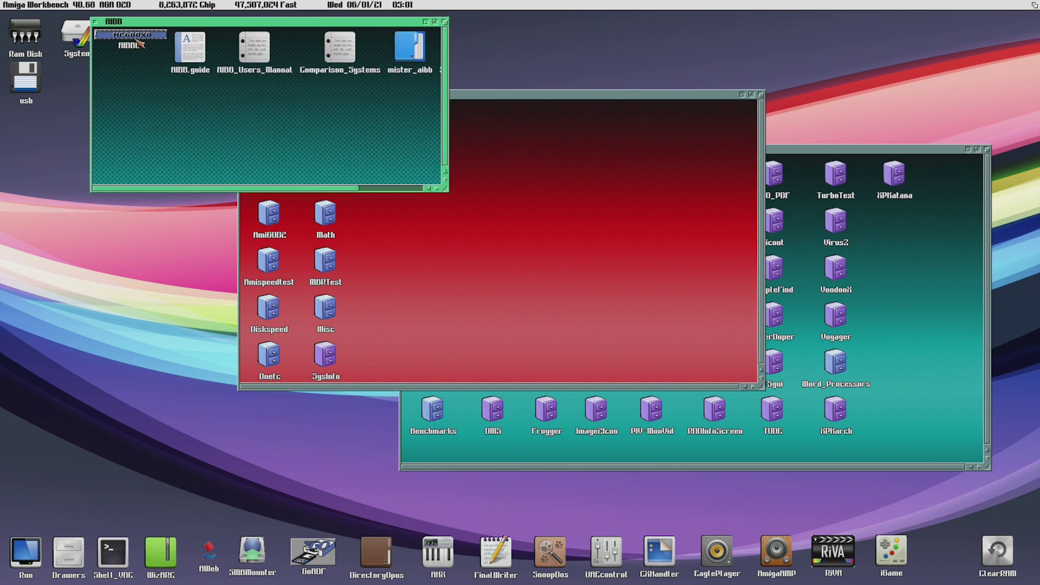
{"action": "double_click", "coordinate": [127, 39]}
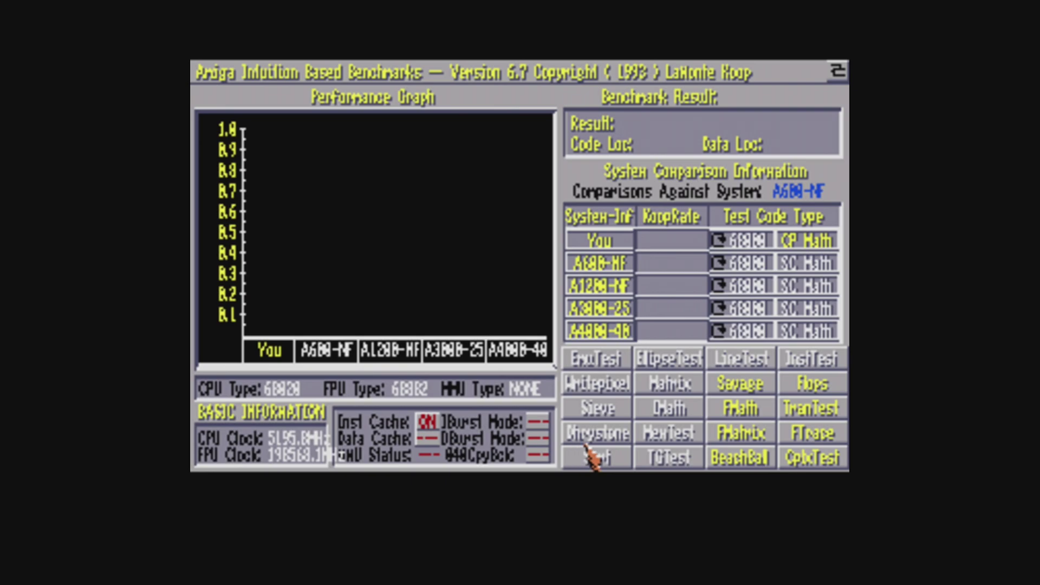
Step: Run the EmuTest benchmark against the A600-NF reference, return to Workbench and close the AIBB drawer
{"action": "left_click", "coordinate": [601, 357]}
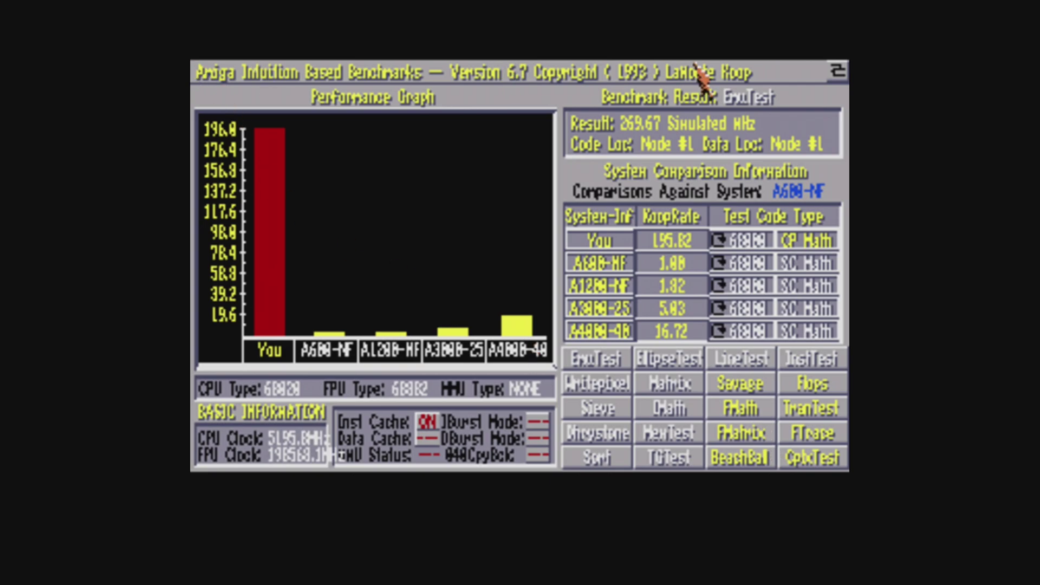
{"action": "left_click", "coordinate": [838, 71]}
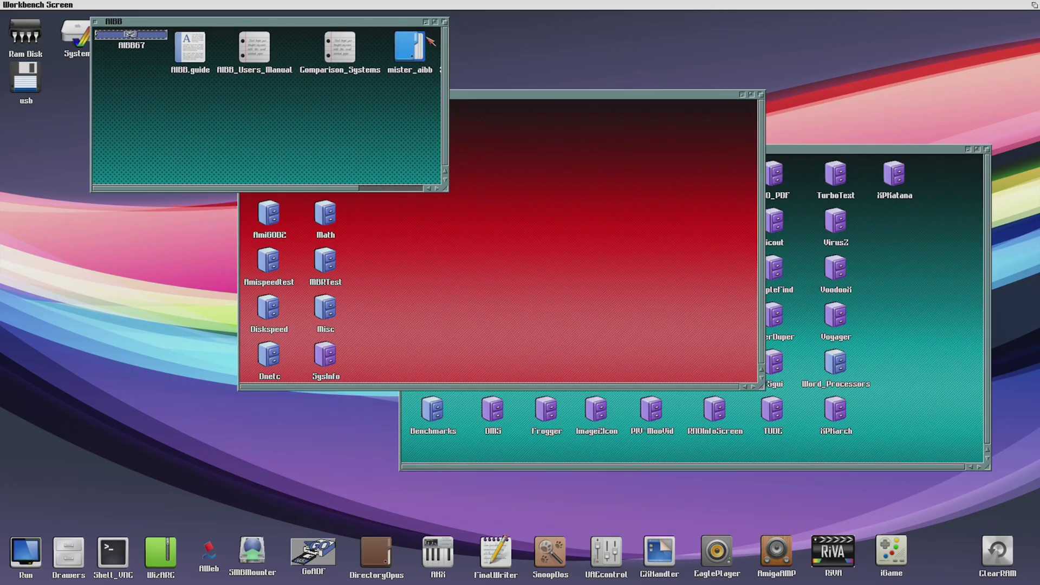
{"action": "left_click", "coordinate": [95, 23]}
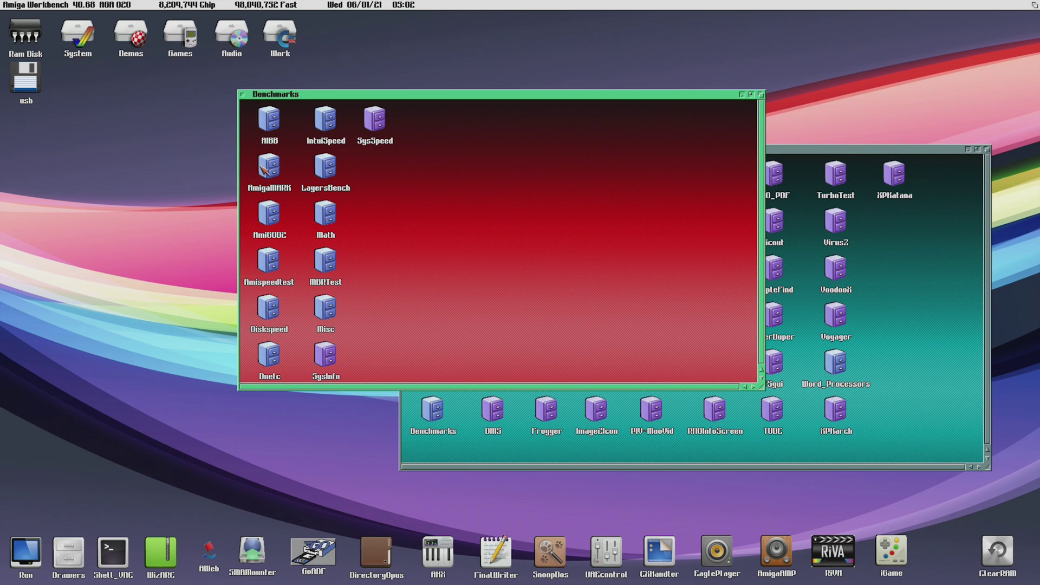
Step: Launch SysInfo from its drawer inside Benchmarks to examine the emulated system
{"action": "double_click", "coordinate": [329, 361]}
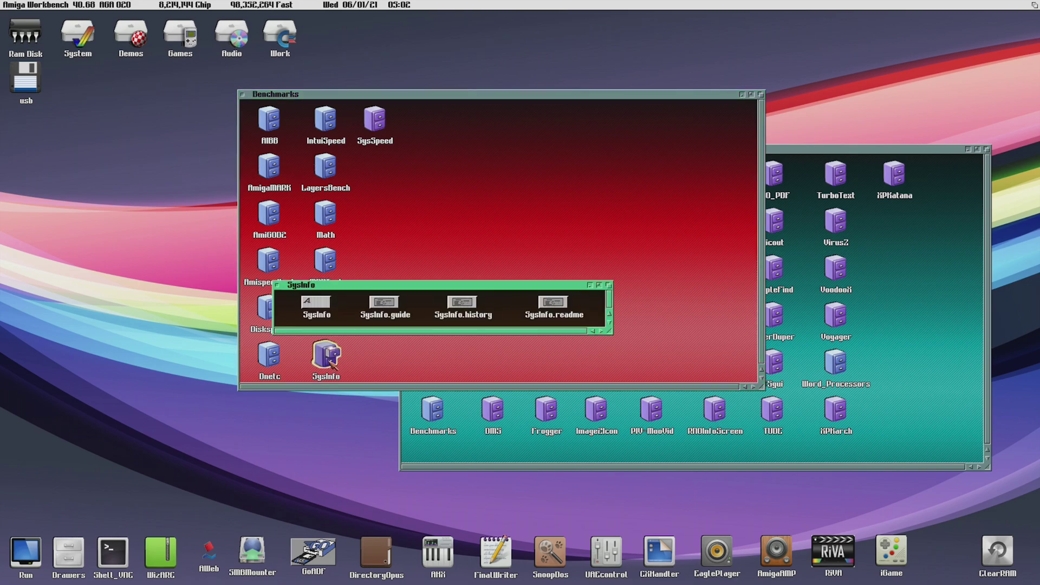
{"action": "double_click", "coordinate": [317, 314]}
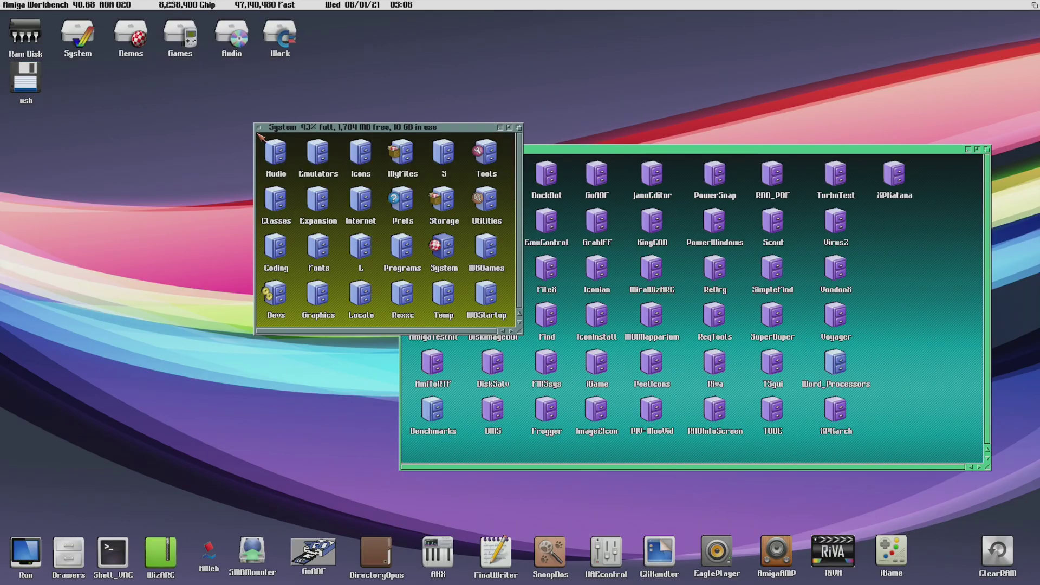
{"action": "double_click", "coordinate": [314, 149]}
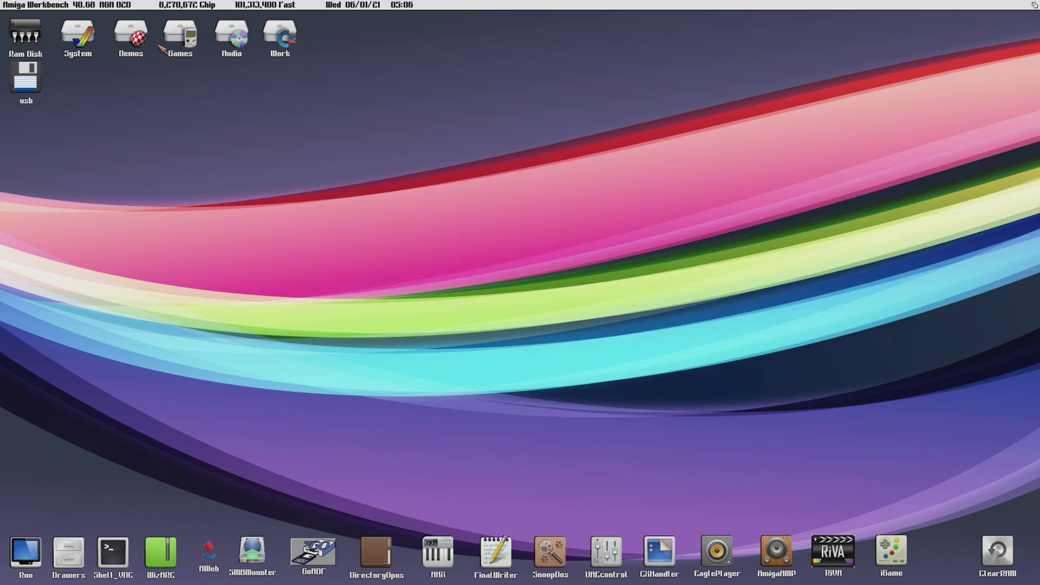
Step: Open the Demos drawer inside the AMIGA drawer of the Demos disk
{"action": "double_click", "coordinate": [140, 36]}
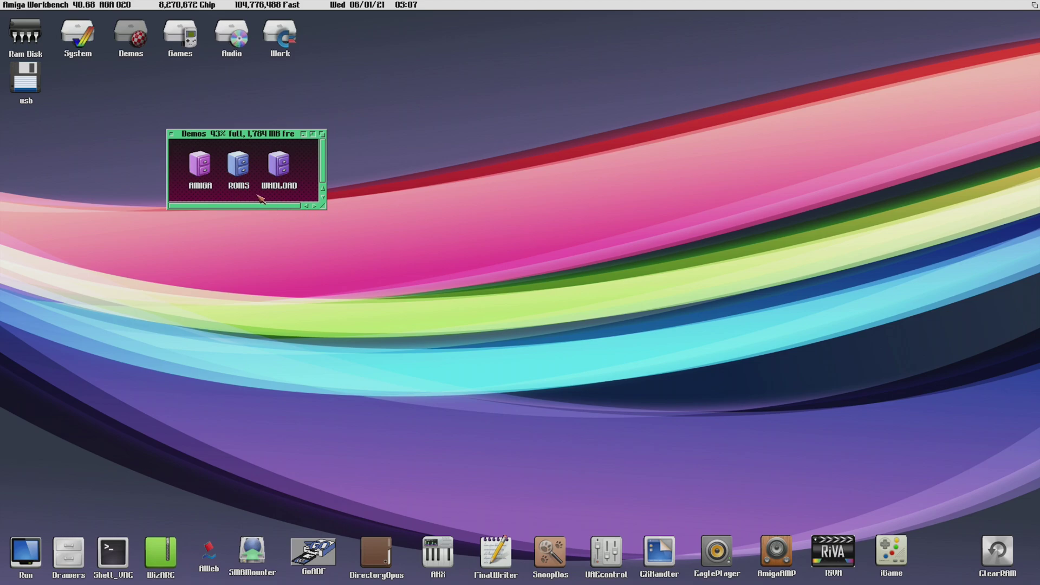
{"action": "double_click", "coordinate": [200, 164]}
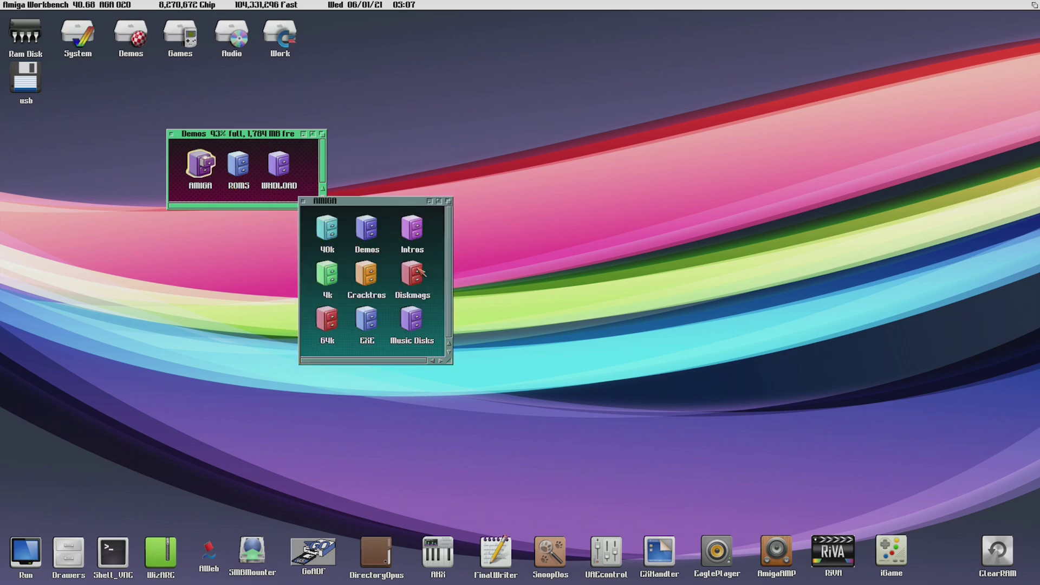
{"action": "left_click", "coordinate": [364, 232]}
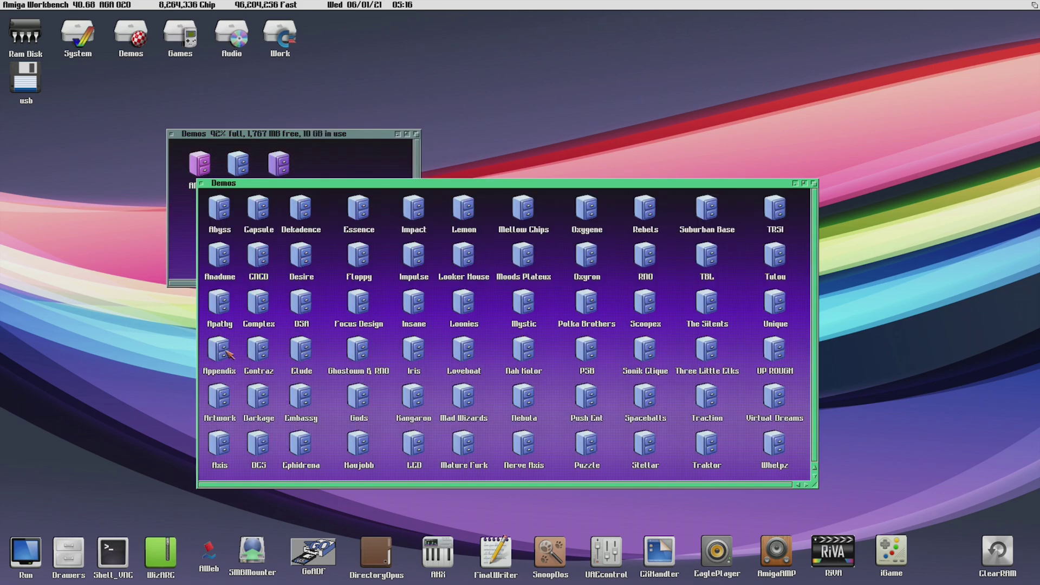
Step: Open the Apathy drawer, enlarge its window, run the apt-dc31 demo from its drawer and close that drawer
{"action": "left_click", "coordinate": [226, 353]}
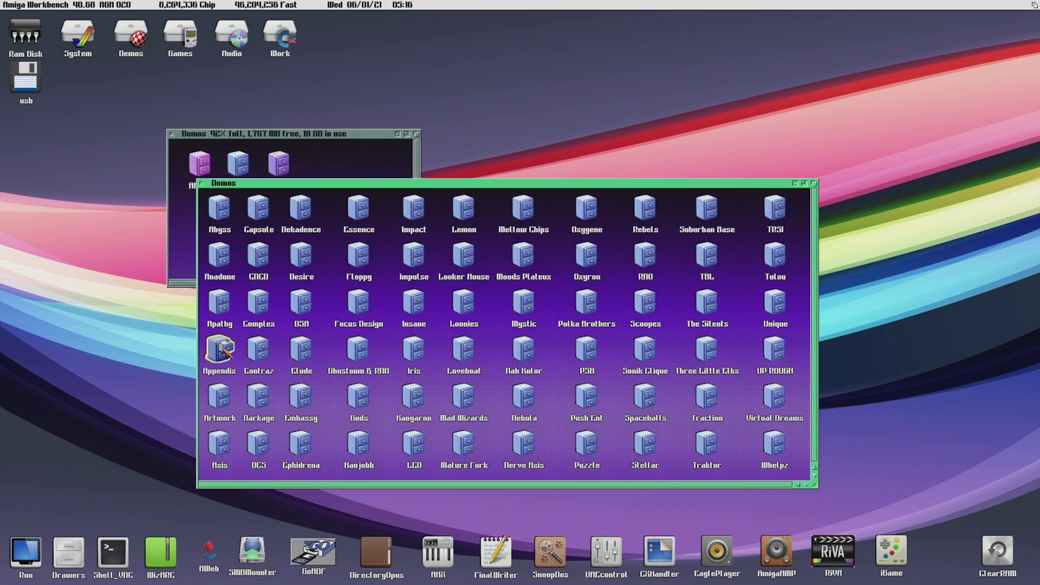
{"action": "double_click", "coordinate": [223, 309]}
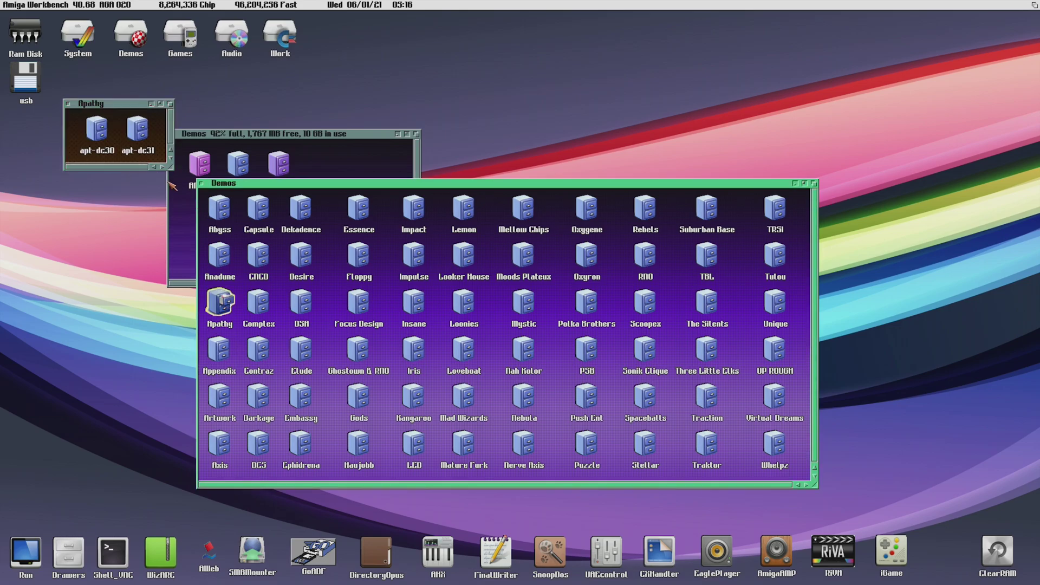
{"action": "left_click_drag", "start_coordinate": [172, 168], "coordinate": [266, 256]}
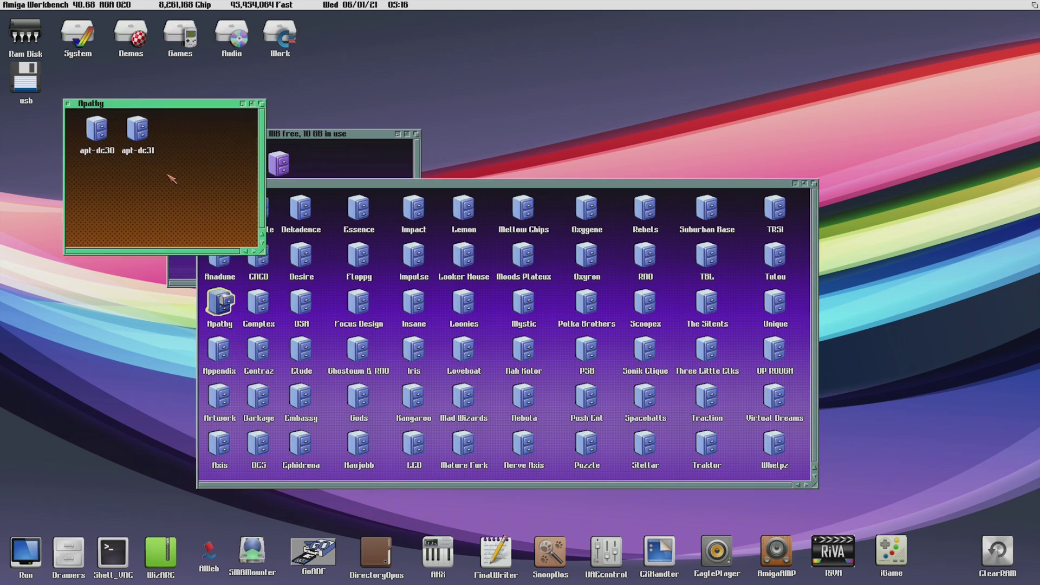
{"action": "double_click", "coordinate": [135, 139]}
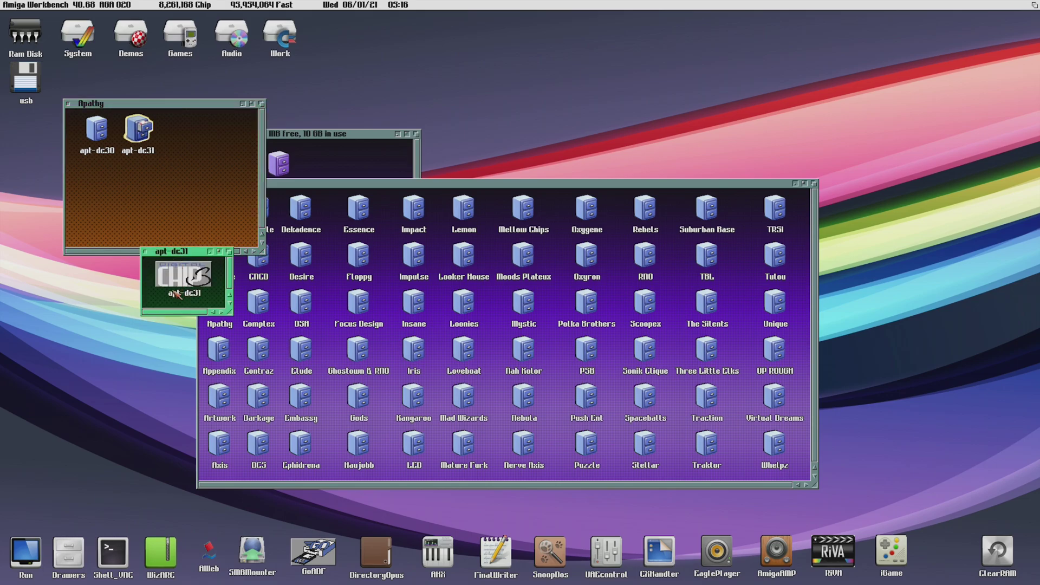
{"action": "double_click", "coordinate": [177, 296]}
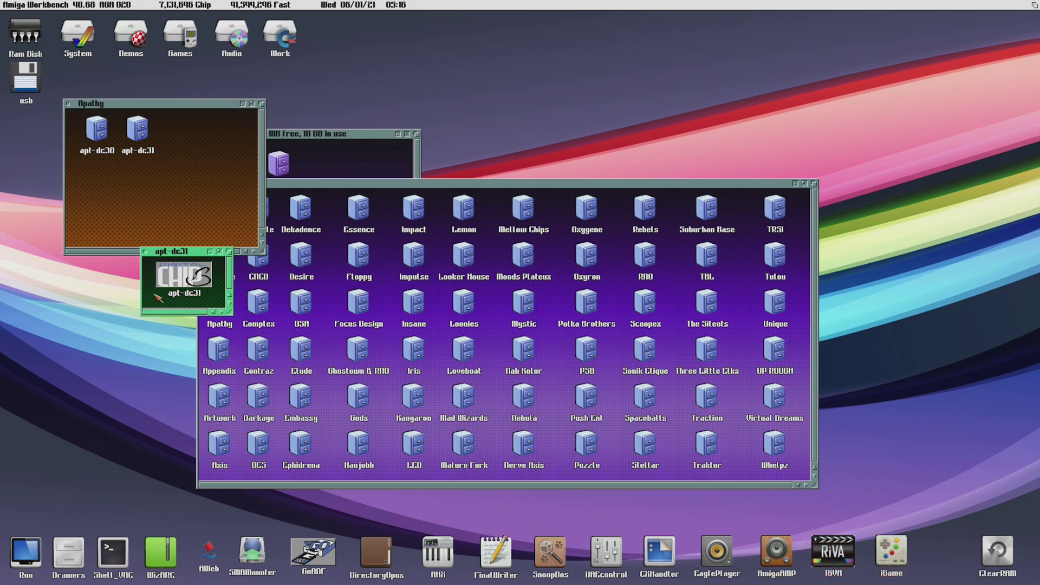
{"action": "left_click", "coordinate": [145, 252]}
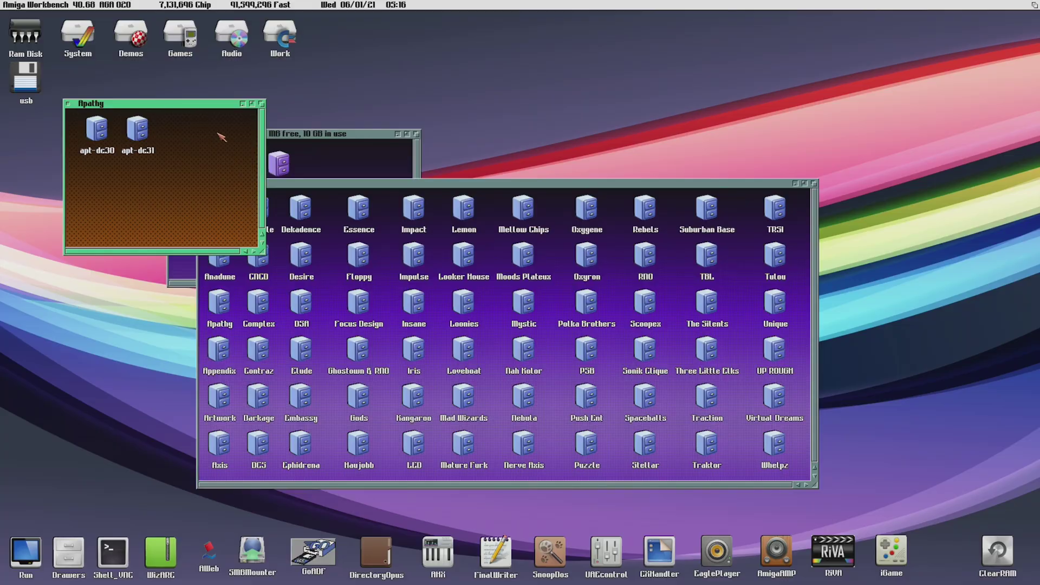